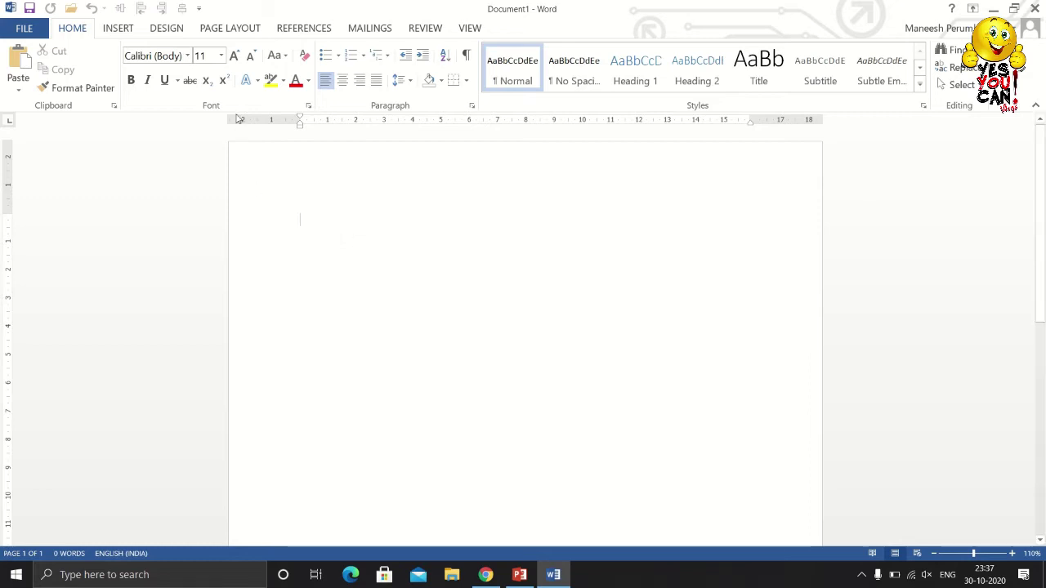
# Show the preset margin gallery from Margins on the Page Layout tab.
pyautogui.click(229, 29)
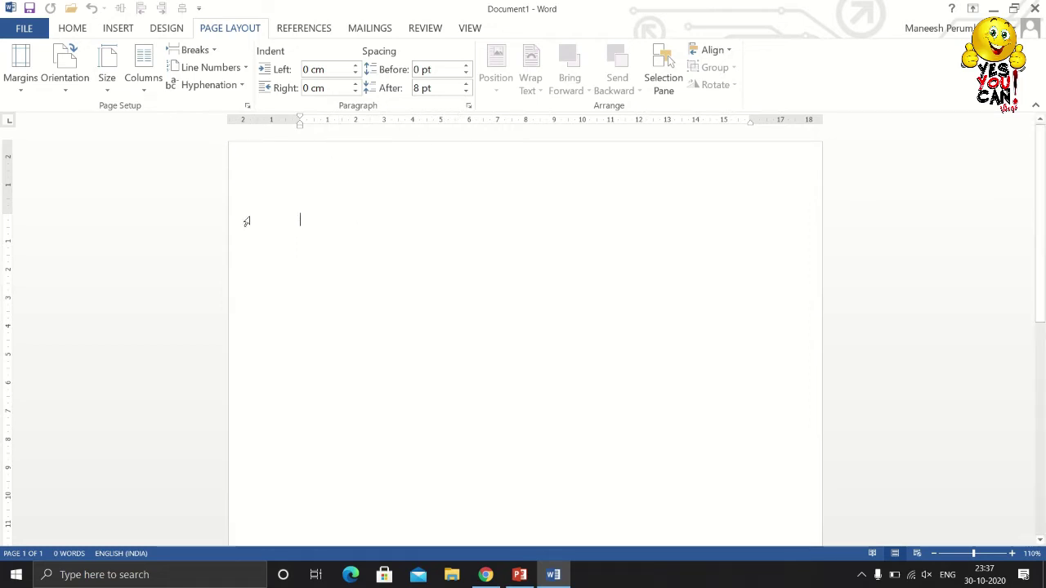
pyautogui.click(19, 86)
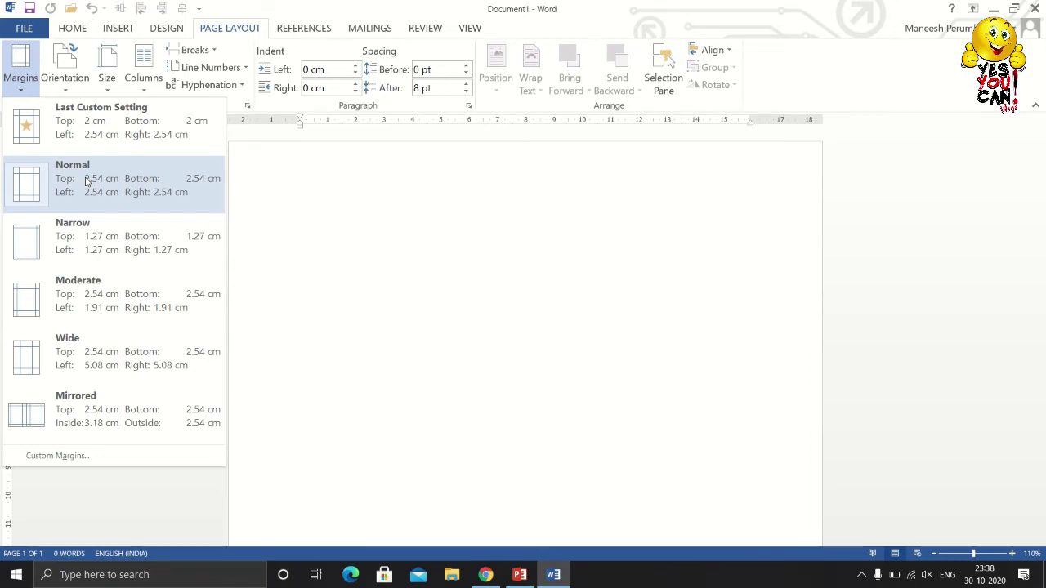
# Inspect Custom Margins in Page Setup, including the Apply to list, then cancel without changes.
pyautogui.click(70, 456)
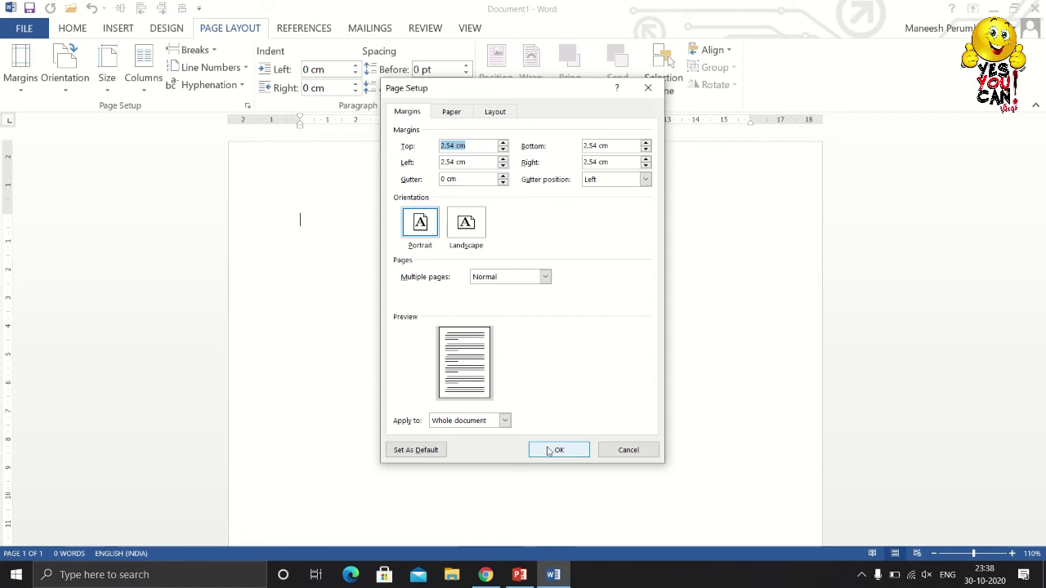
pyautogui.click(493, 423)
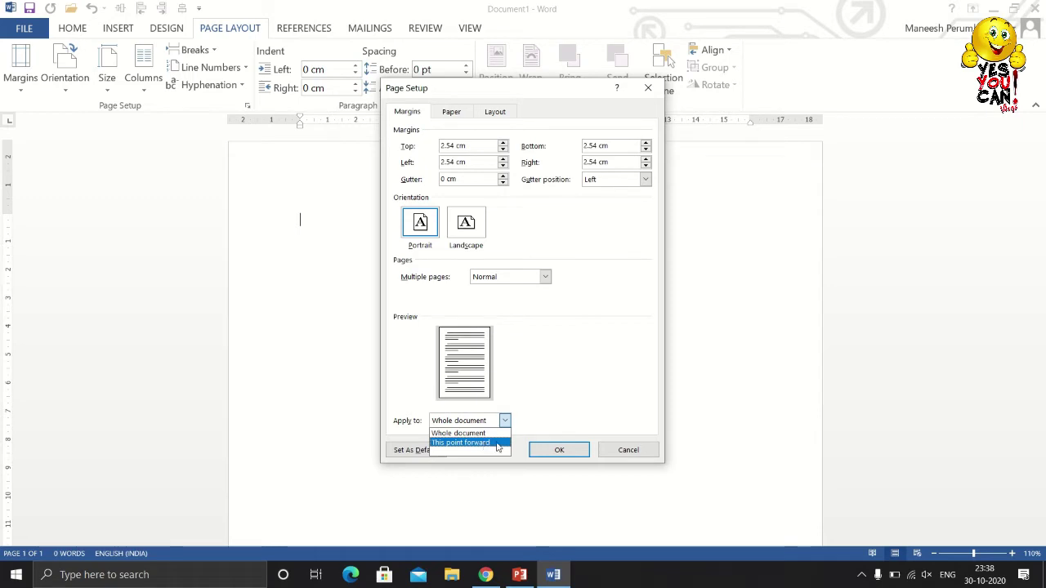
pyautogui.click(628, 450)
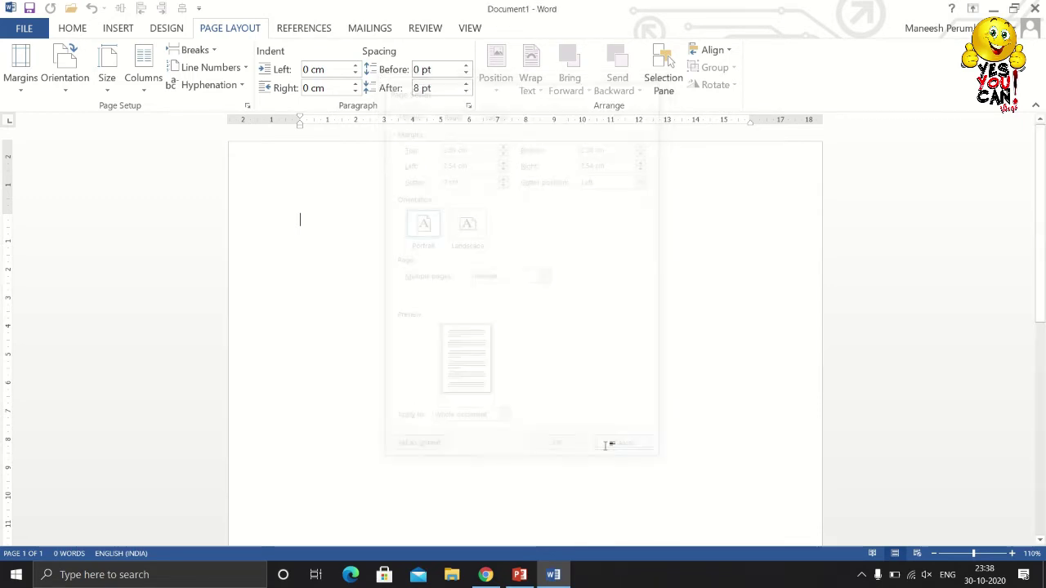
pyautogui.click(23, 85)
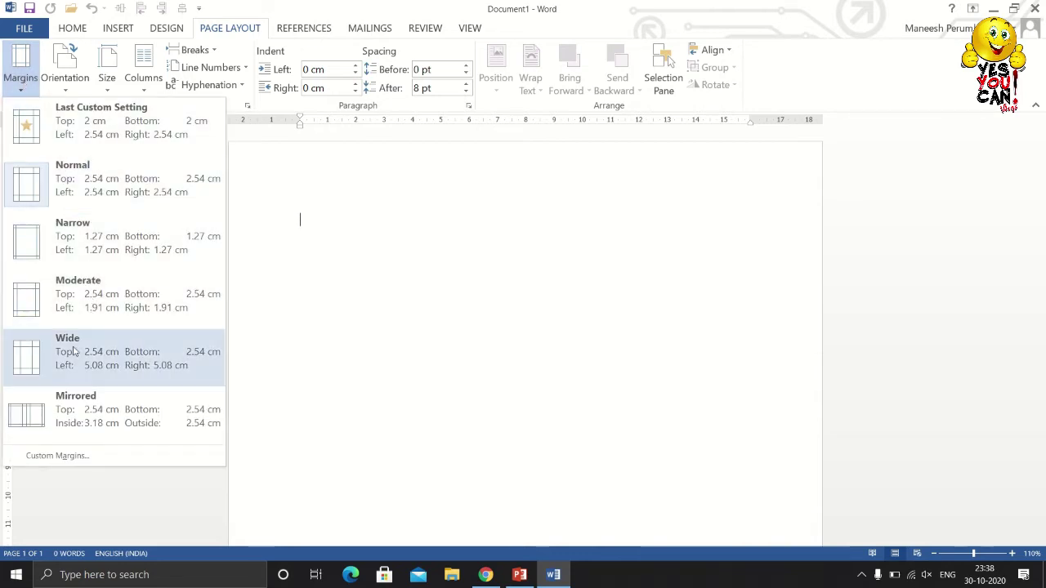
pyautogui.click(68, 74)
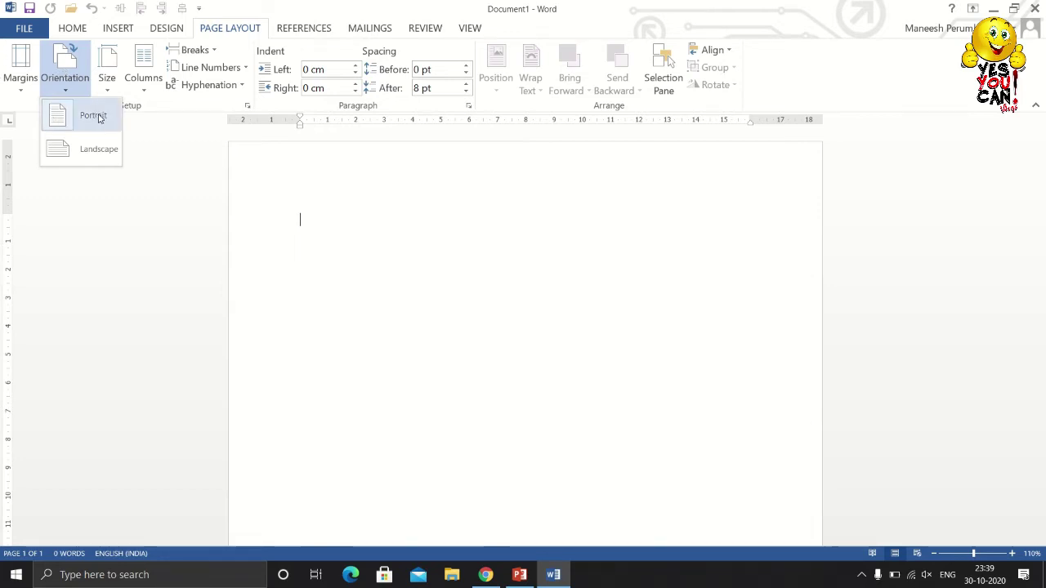
pyautogui.click(98, 149)
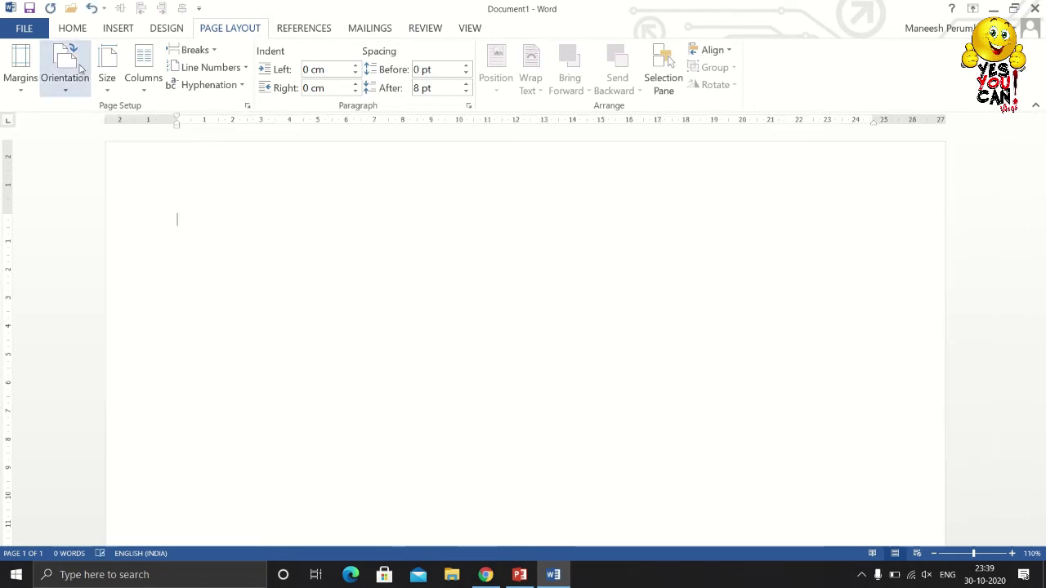
pyautogui.click(66, 72)
pyautogui.click(87, 117)
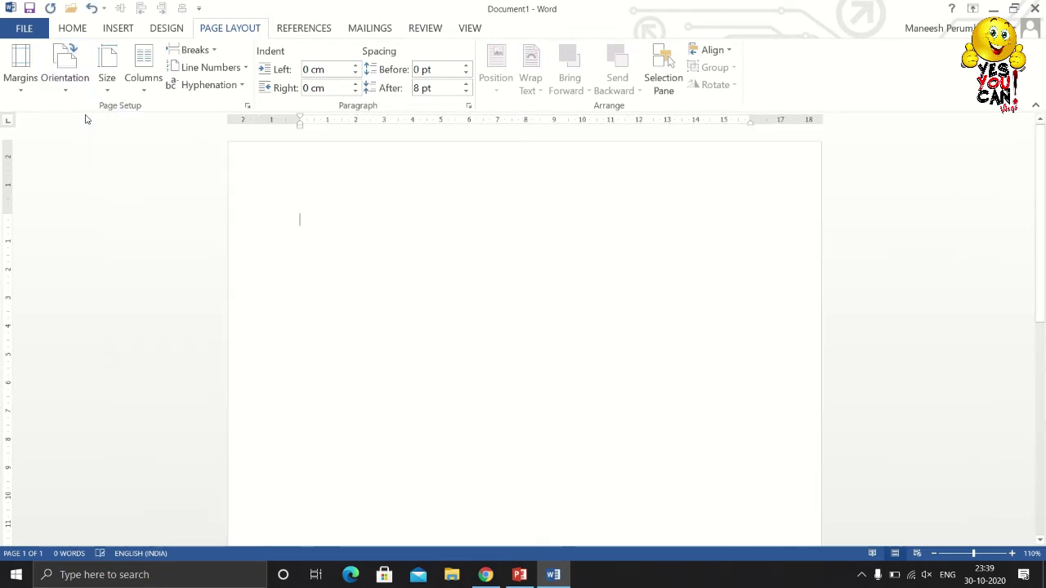
pyautogui.click(108, 80)
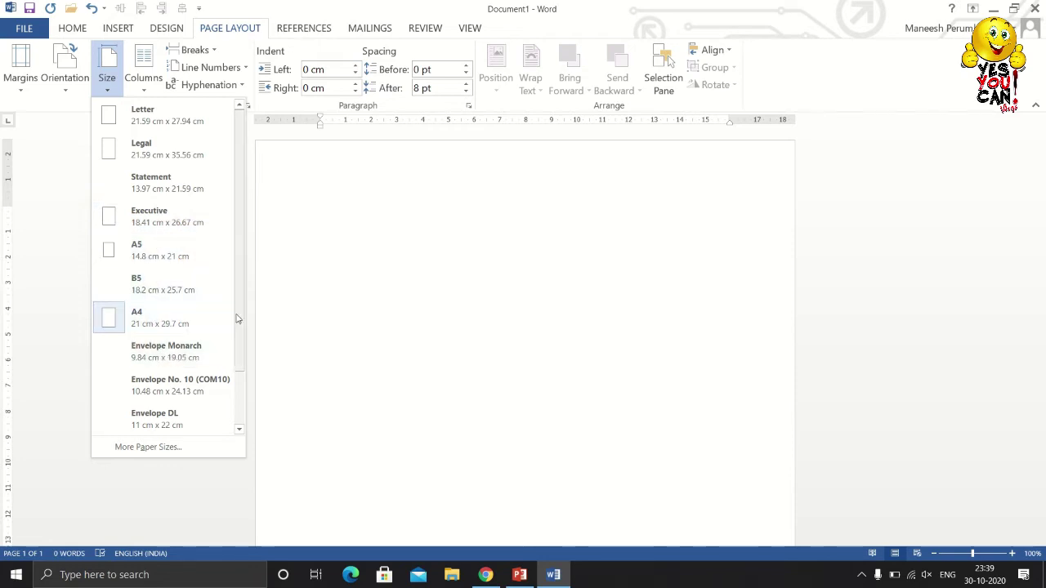
pyautogui.moveTo(239, 319)
pyautogui.mouseDown()
pyautogui.moveTo(236, 384)
pyautogui.moveTo(246, 275)
pyautogui.mouseUp()
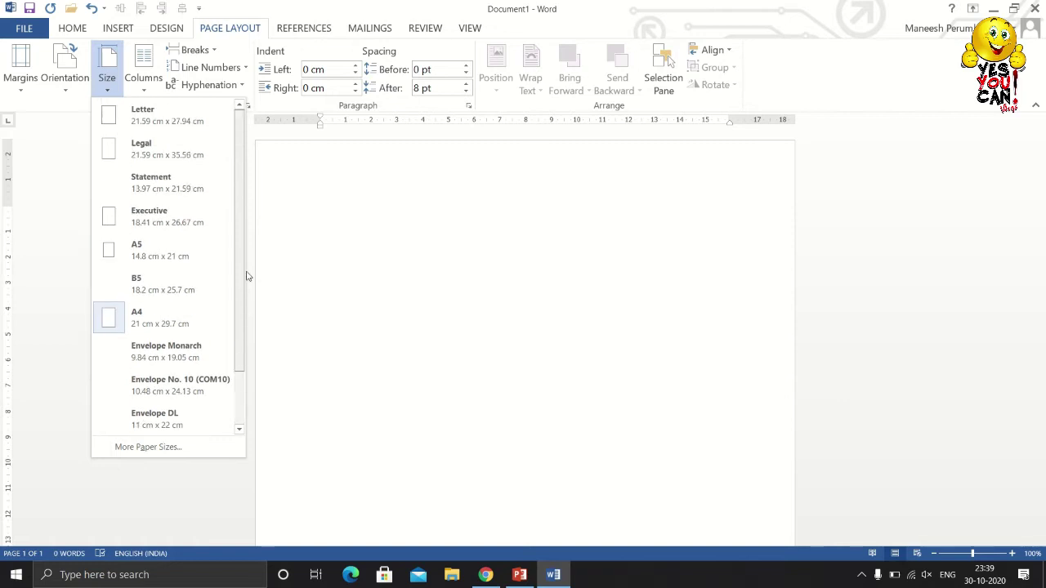
pyautogui.click(191, 448)
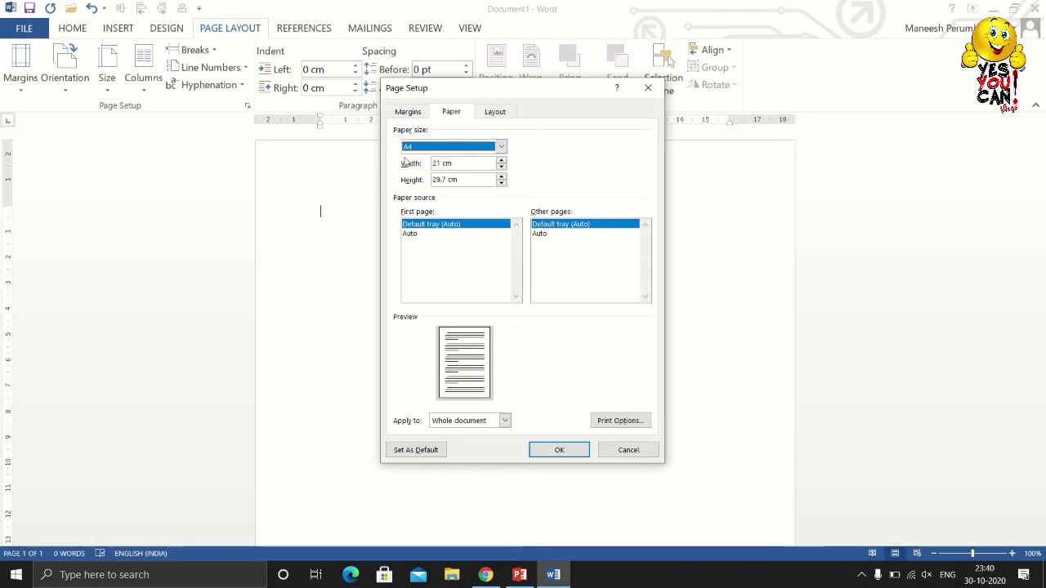
pyautogui.moveTo(558, 451); pyautogui.dragTo(493, 450)
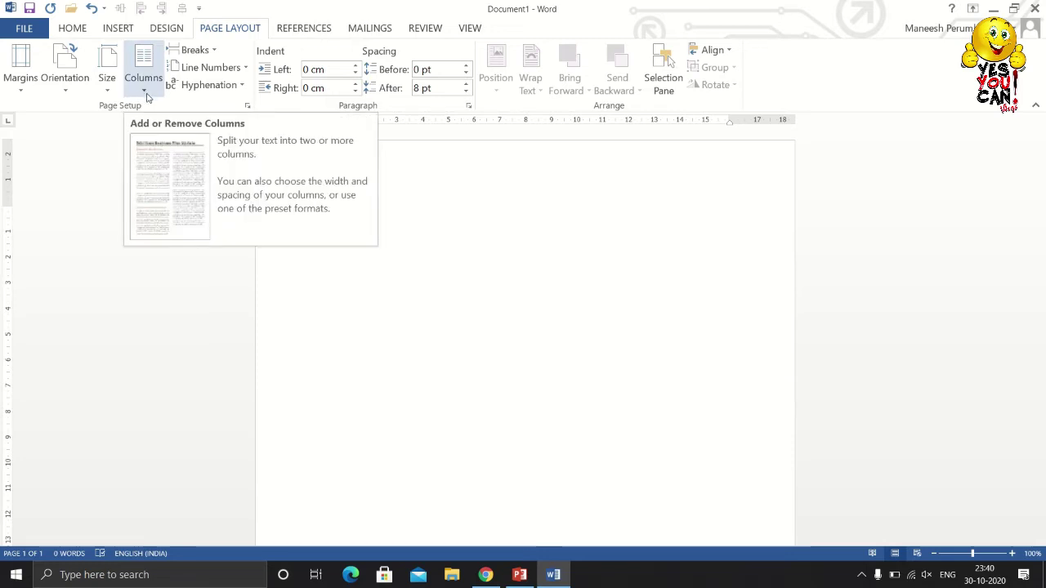
# Set the page layout to Two columns using the Columns menu.
pyautogui.click(141, 77)
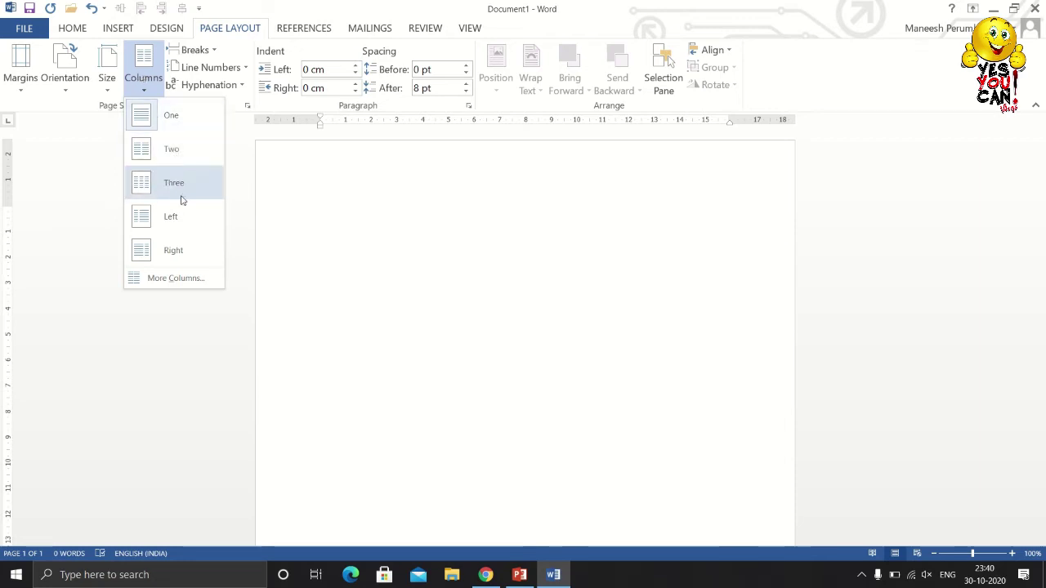
pyautogui.click(172, 149)
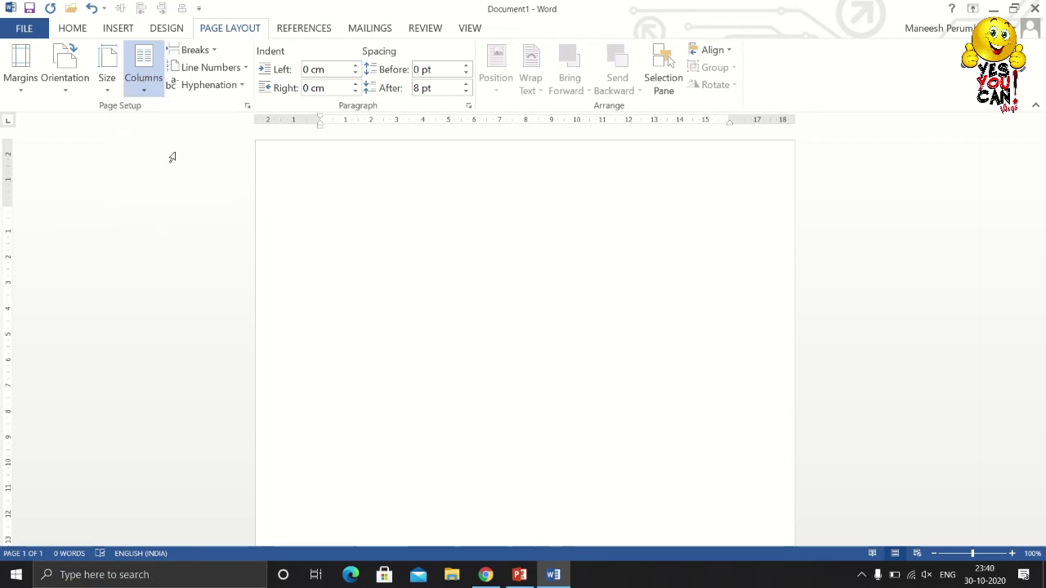
# Type a string of sample letters in the left column, then more in the second column.
pyautogui.write('fghhhhhhhhhhhhhggggggggggggggggggg')
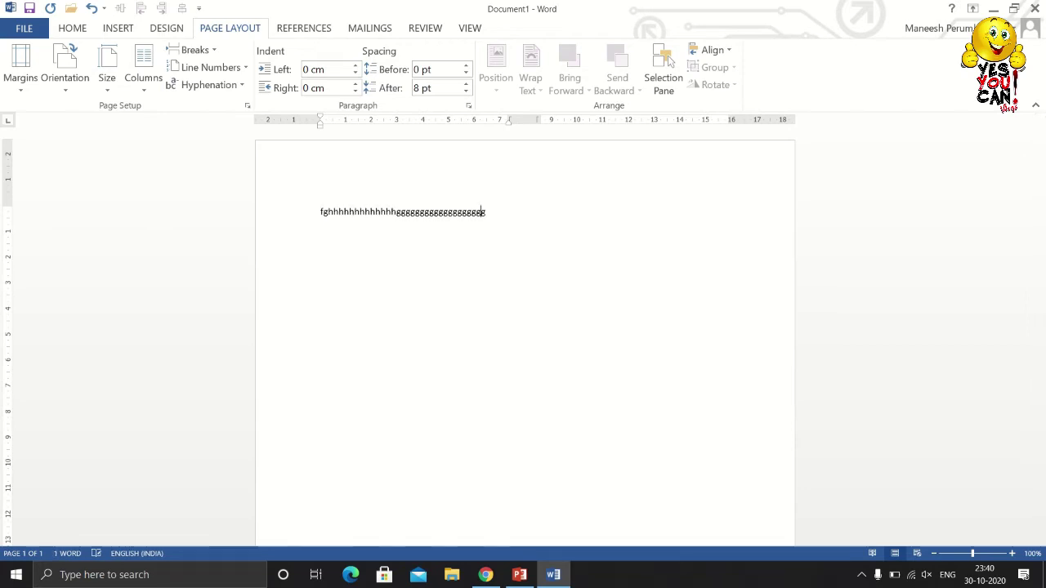
pyautogui.write('ggggggggggggggggggggggggggggggggggggg')
pyautogui.press('Return')
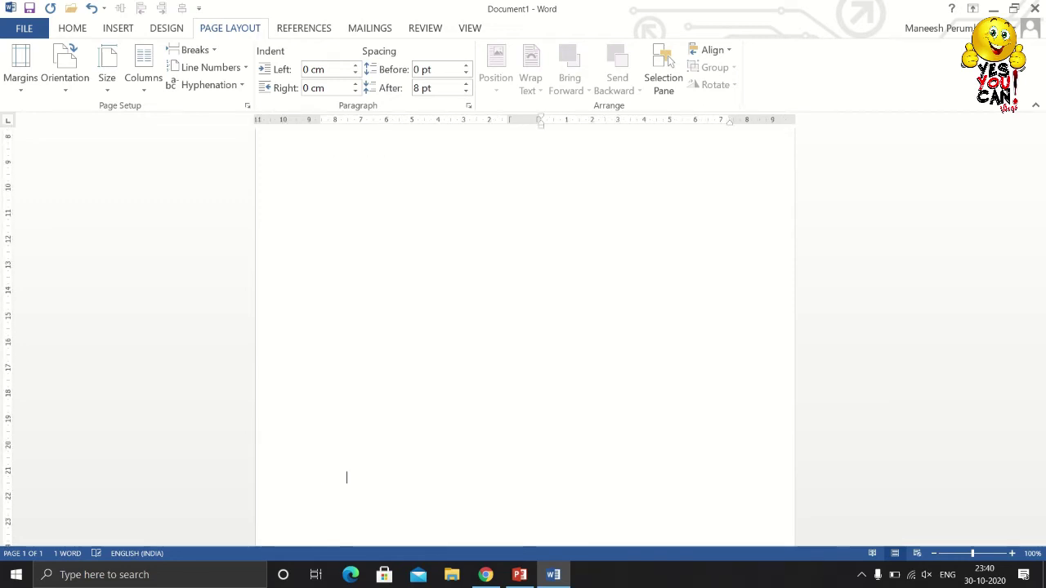
pyautogui.hotkey('ctrl', 'Home')
pyautogui.press('Up')
pyautogui.press('Up')
pyautogui.press('Up')
pyautogui.press('Up')
pyautogui.press('Up')
pyautogui.press('Up')
pyautogui.write('fhgffgfghfgfghfghfghfgfghf')
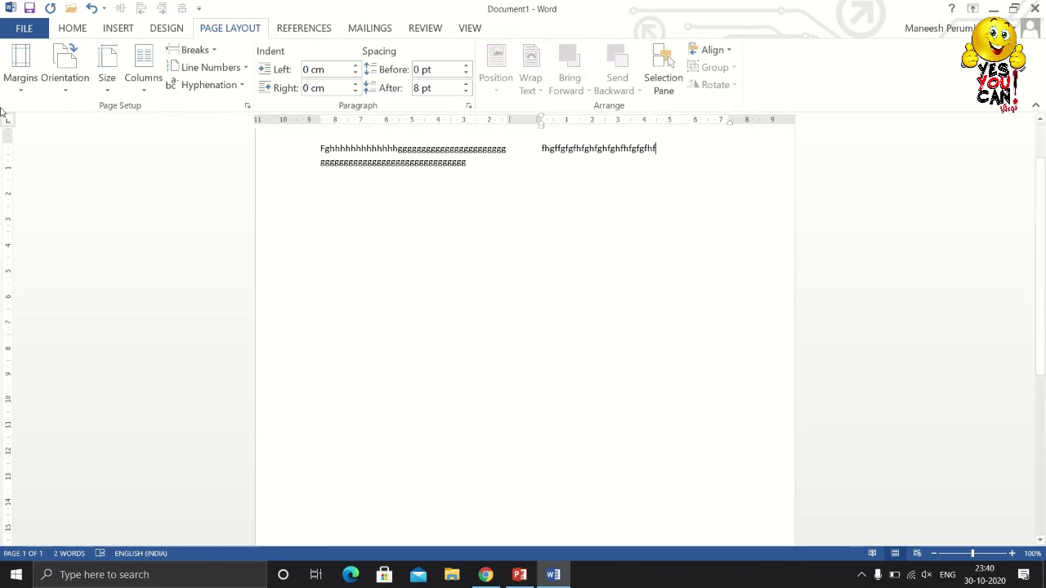
# Select the sample text spanning both columns.
pyautogui.tripleClick(393, 156)
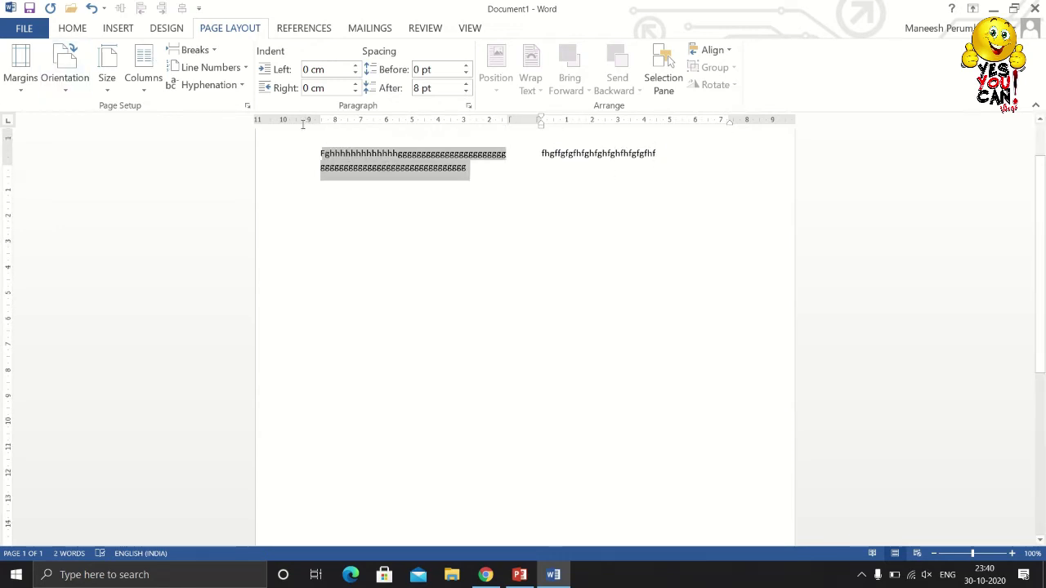
pyautogui.scroll(2, 227, 142)
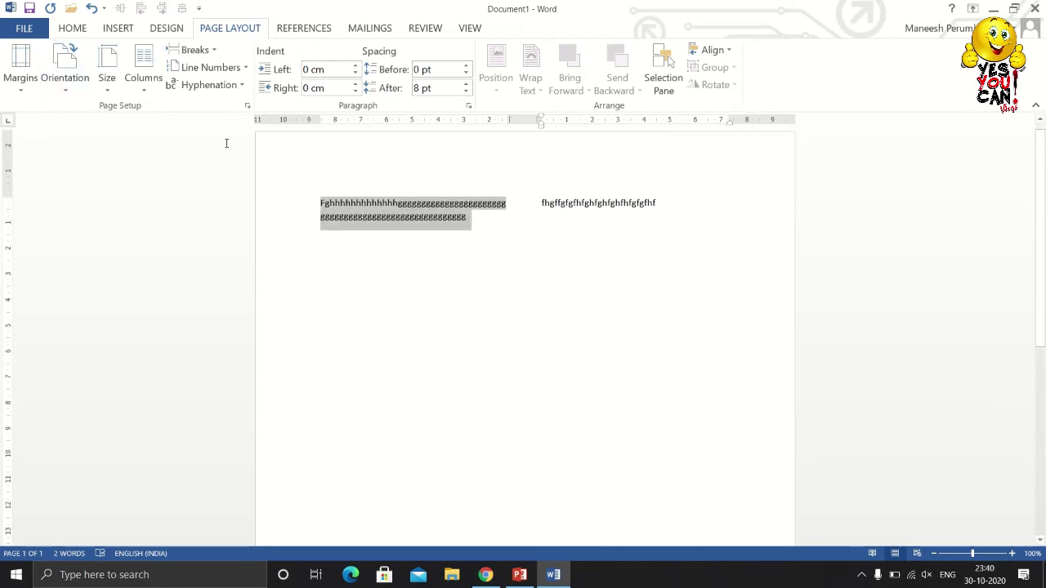
pyautogui.click(493, 310)
pyautogui.moveTo(305, 210)
pyautogui.mouseDown()
pyautogui.moveTo(691, 215)
pyautogui.moveTo(692, 206)
pyautogui.mouseUp()
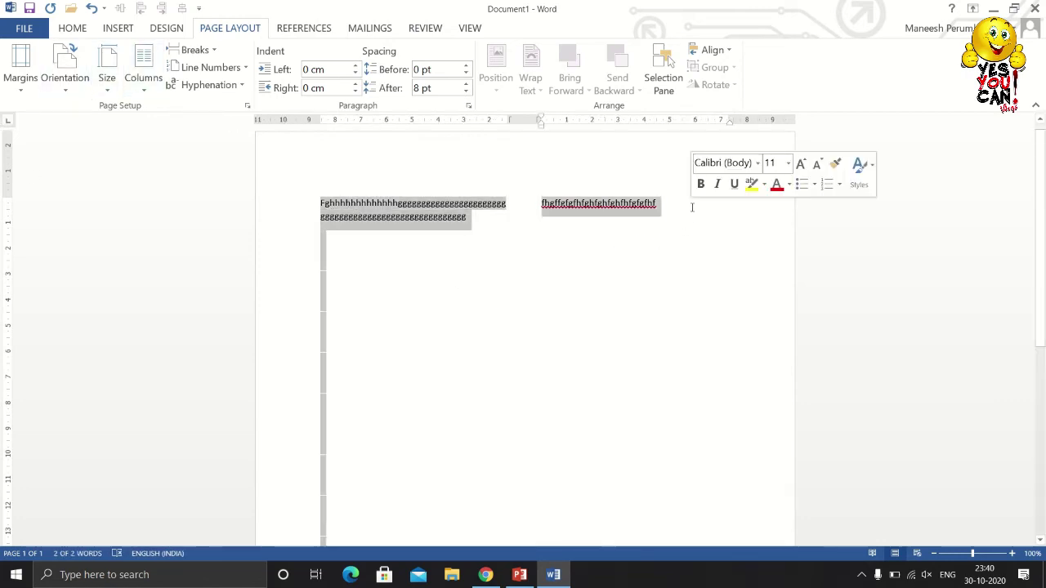
# Delete the selected sample text from both columns.
pyautogui.press('Delete')
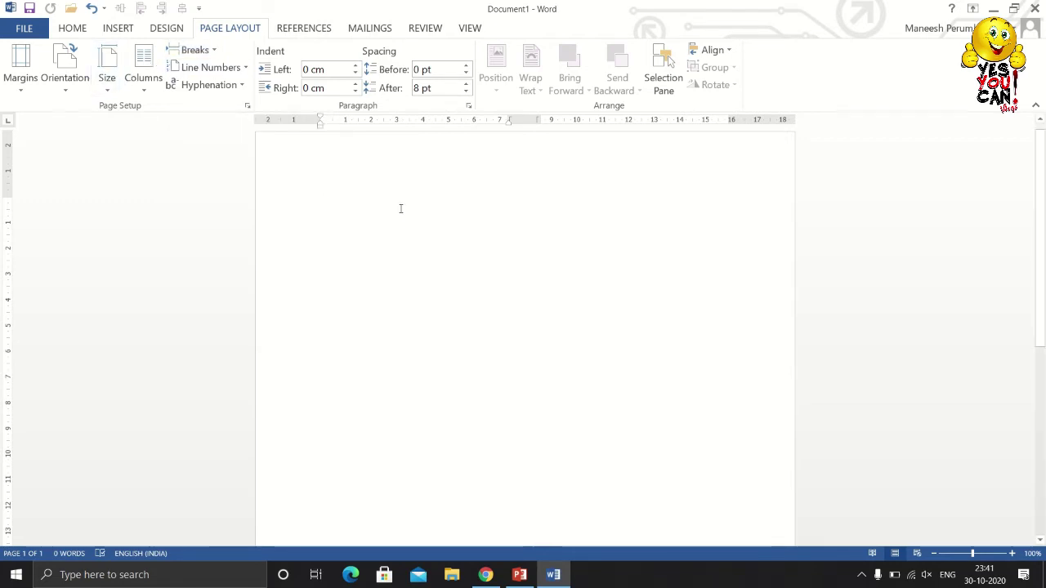
pyautogui.click(210, 52)
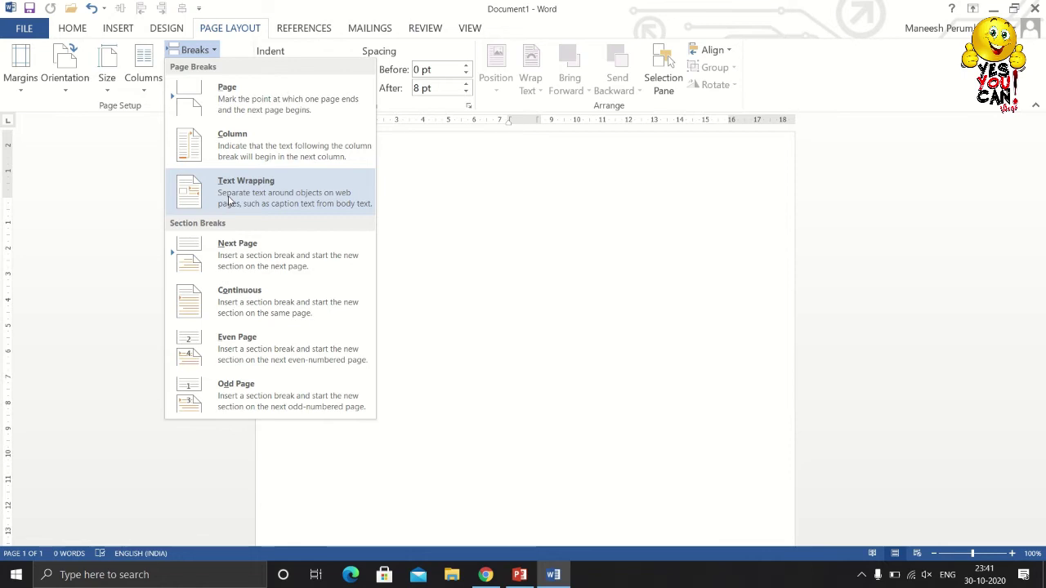
pyautogui.click(539, 274)
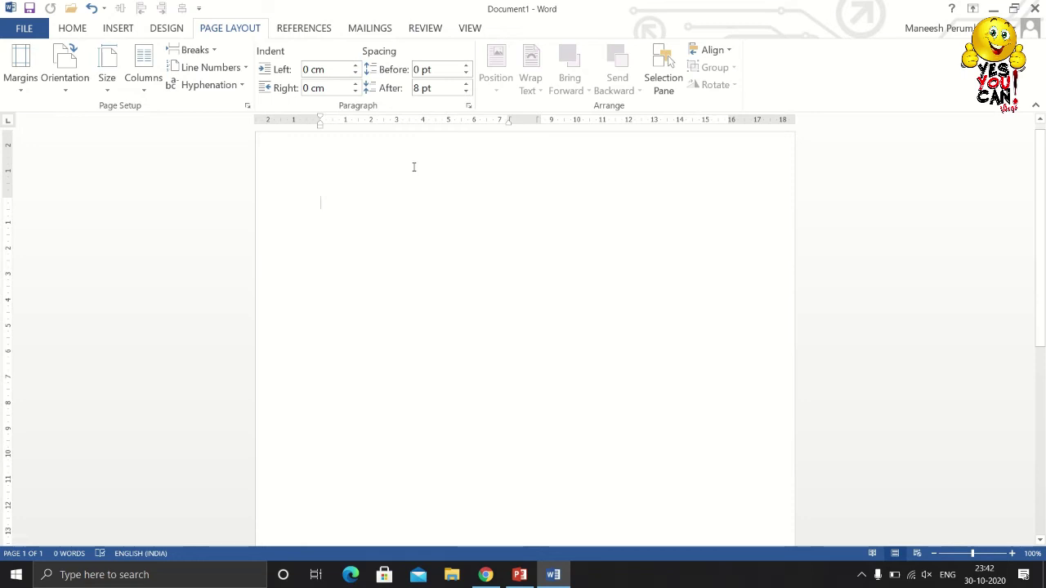
pyautogui.click(233, 69)
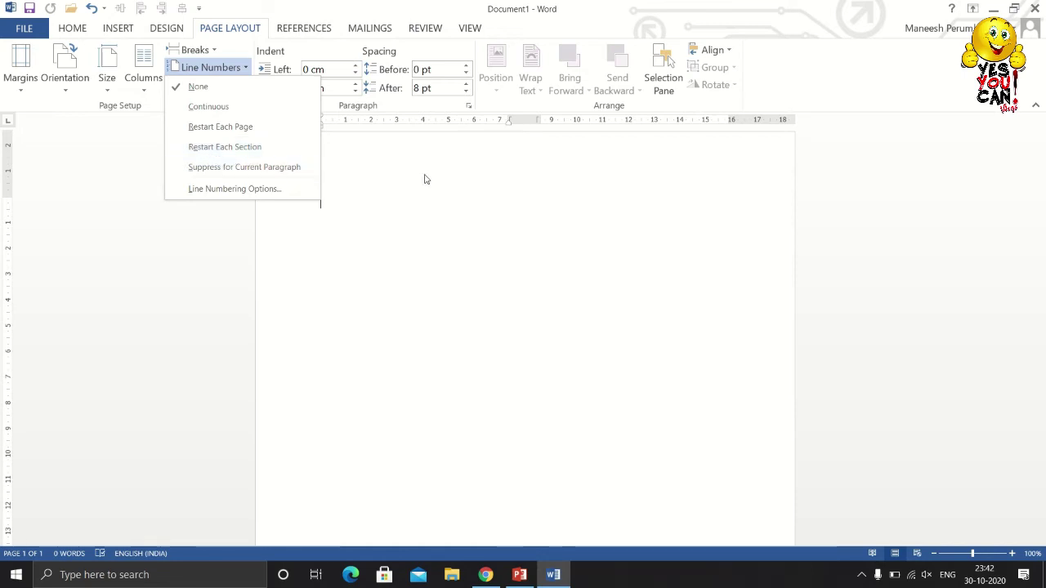
pyautogui.click(351, 170)
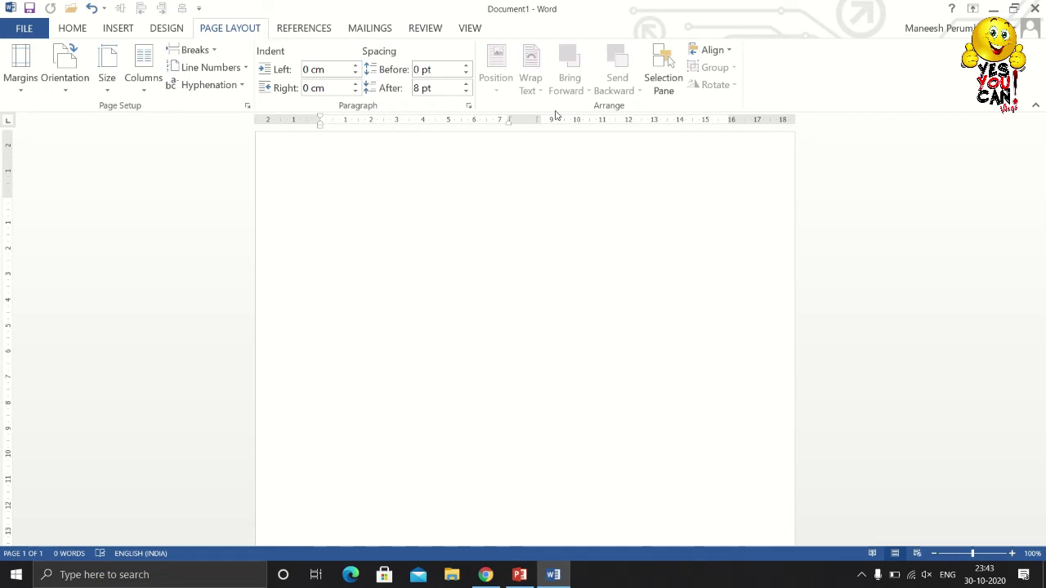
# Show the Table of Contents style gallery from the References tab.
pyautogui.click(312, 34)
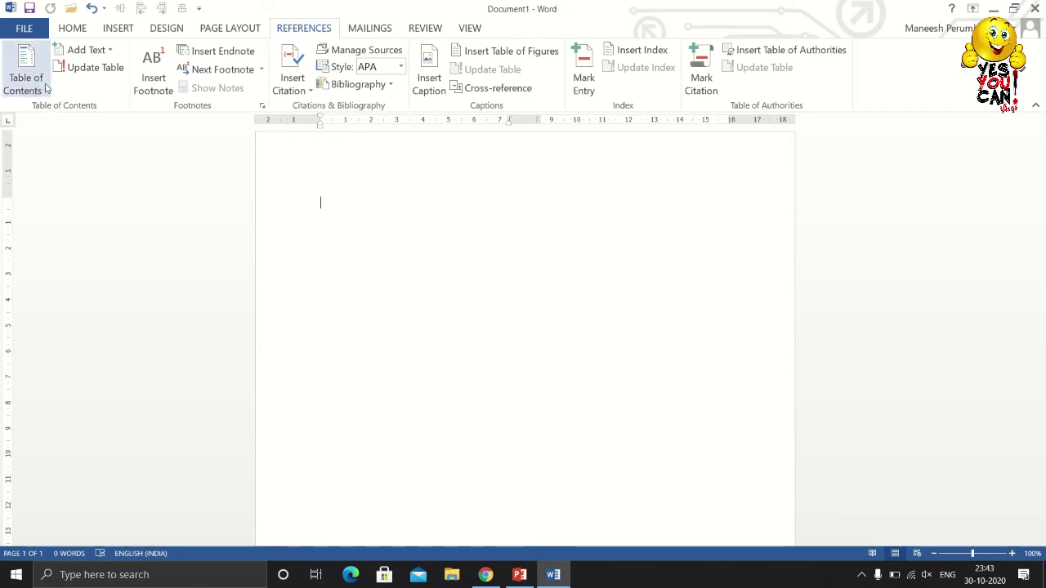
pyautogui.click(45, 82)
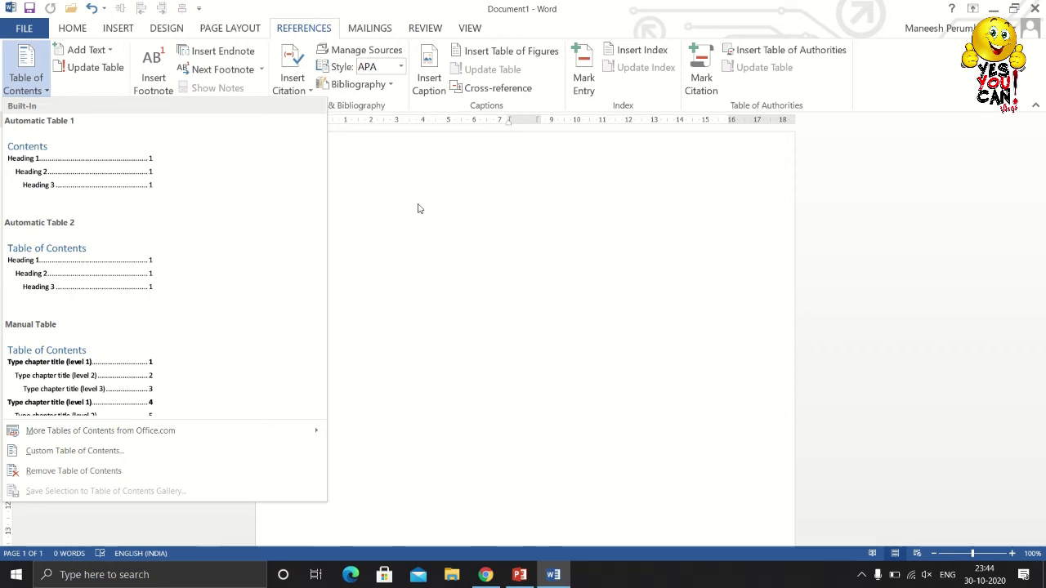
# Dismiss the contents gallery and mark the current paragraph as Level 1 via Add Text.
pyautogui.click(418, 204)
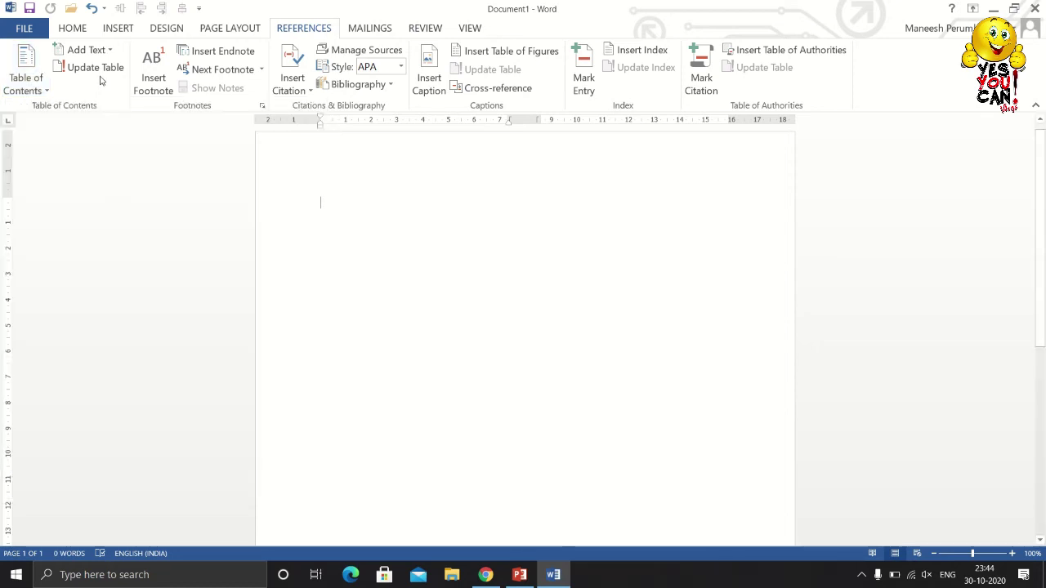
pyautogui.click(106, 50)
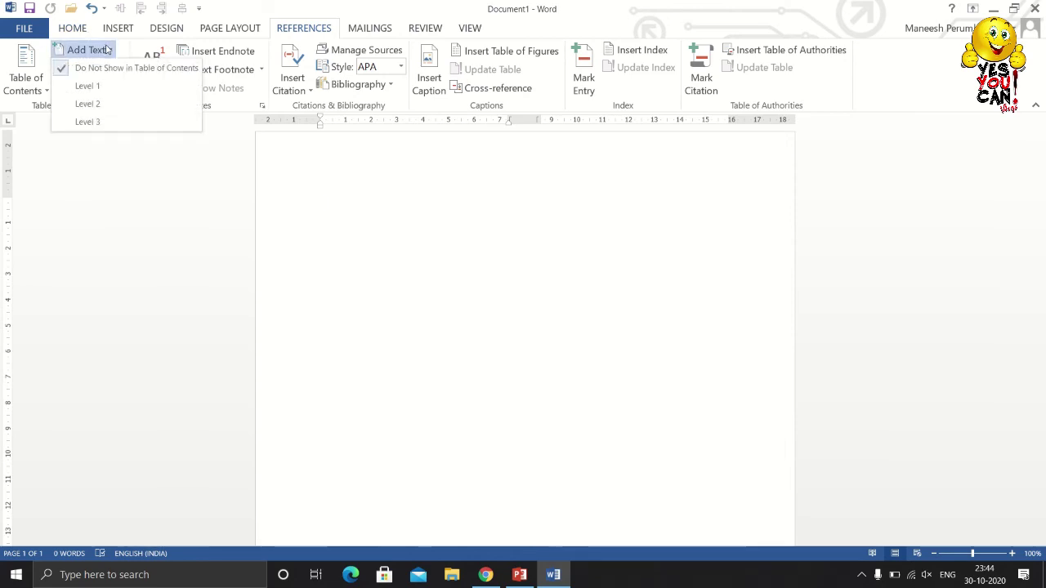
pyautogui.click(113, 87)
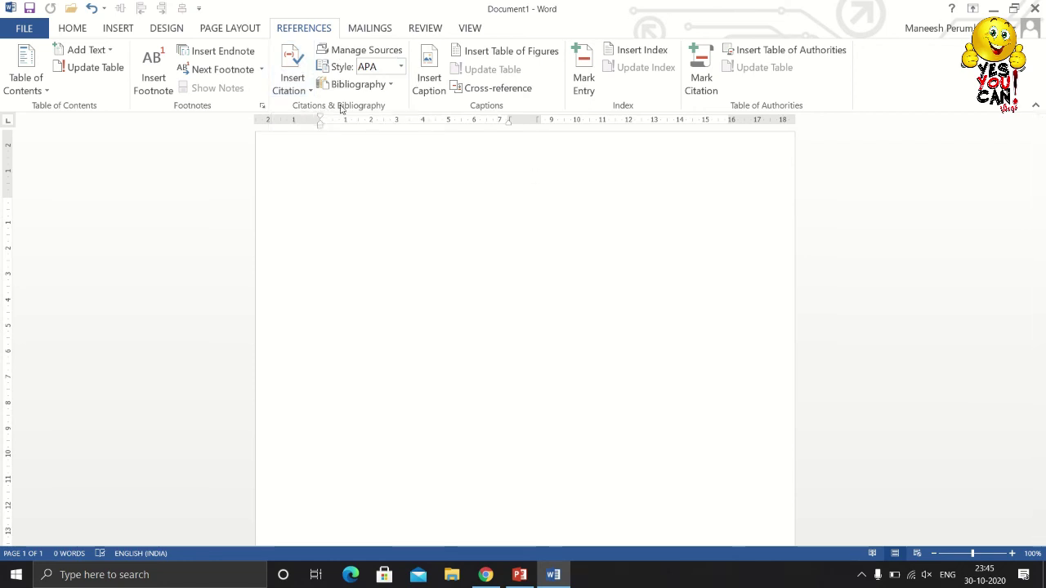
pyautogui.click(393, 86)
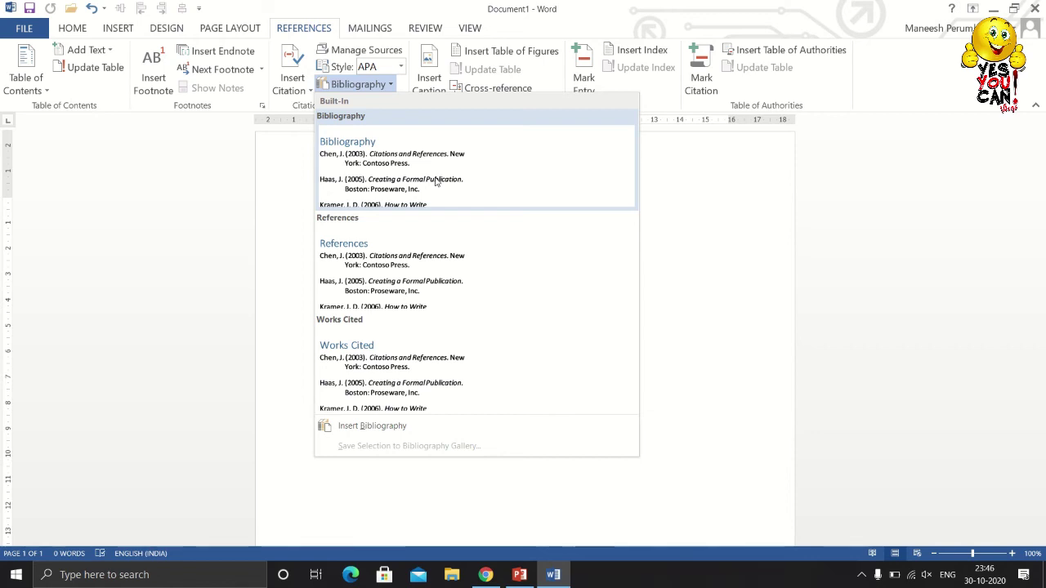
pyautogui.click(690, 206)
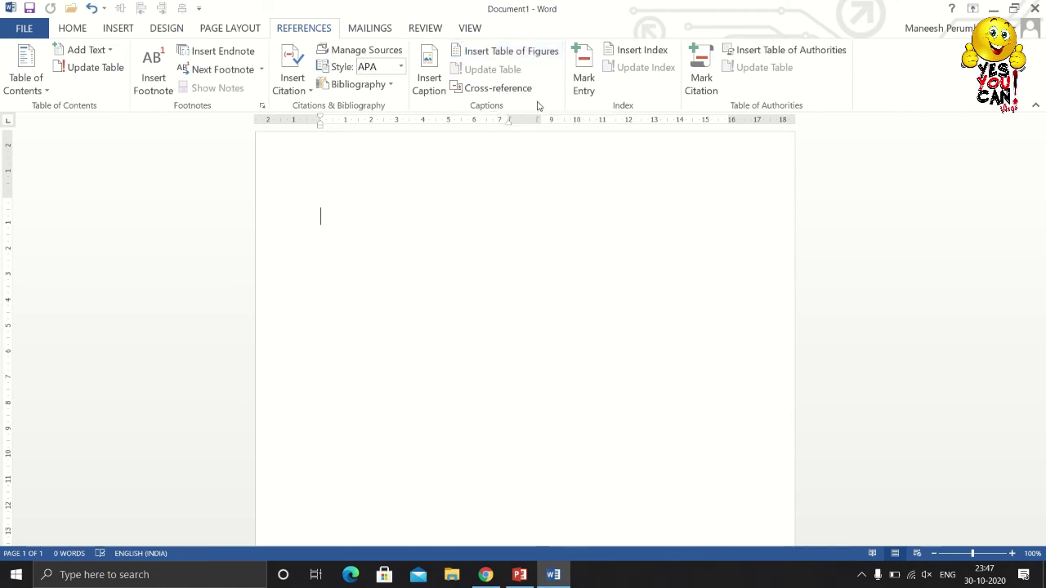
pyautogui.click(547, 53)
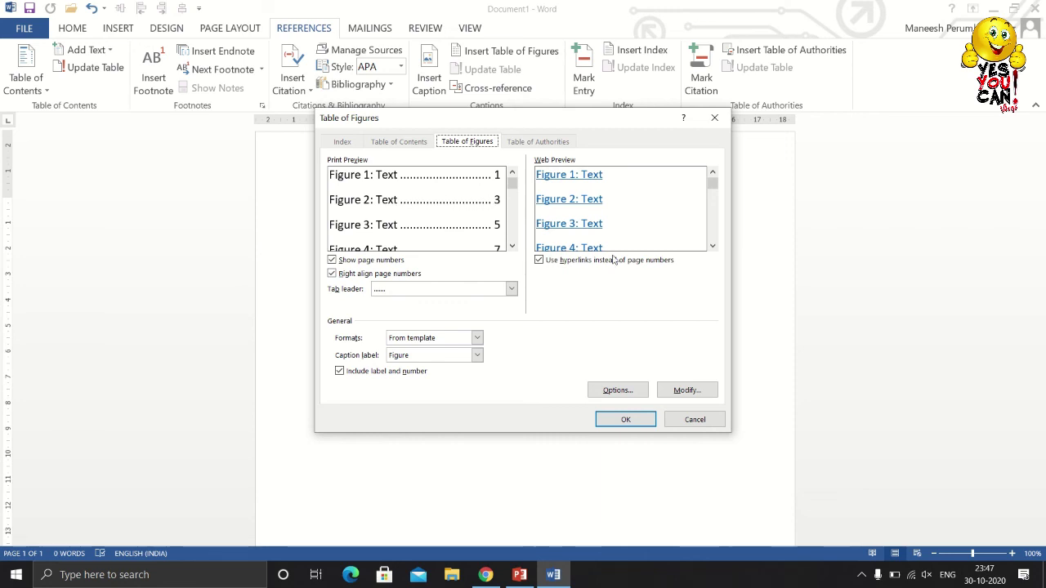
pyautogui.click(642, 422)
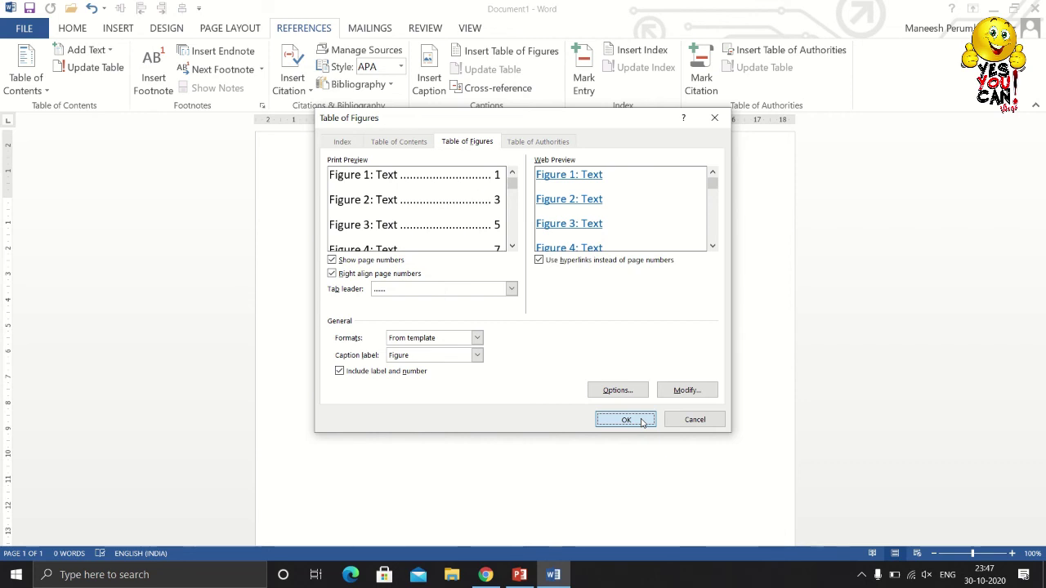
pyautogui.click(643, 422)
pyautogui.click(271, 215)
pyautogui.moveTo(523, 327)
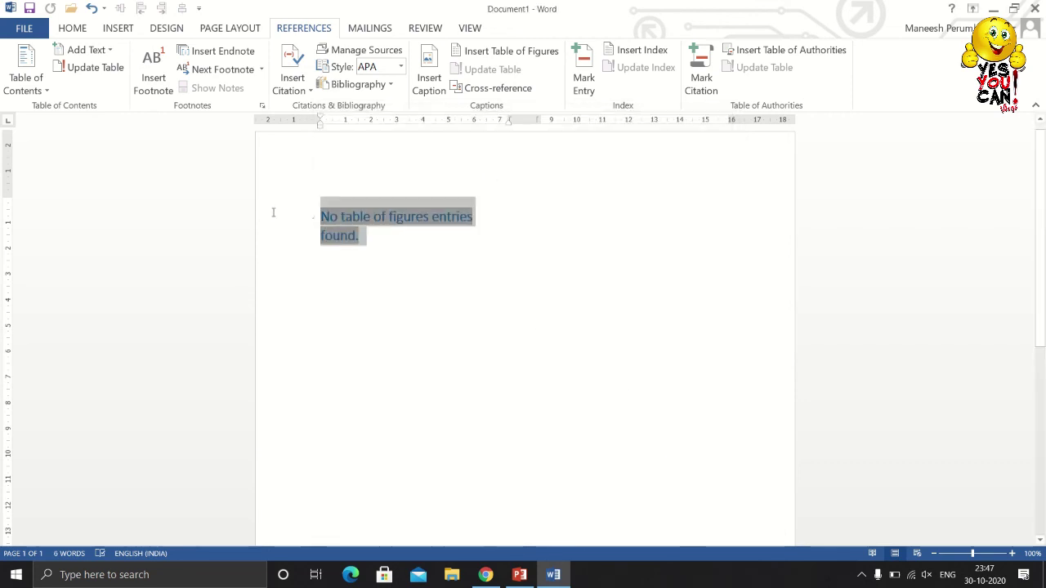
pyautogui.press('Delete')
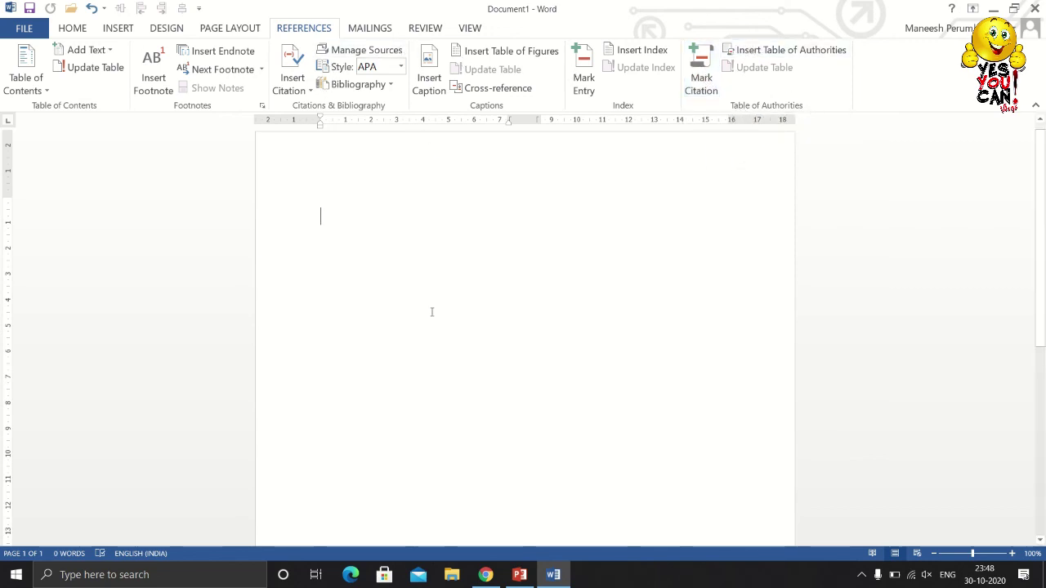
# Switch to the Mailings tab to show envelope, label and mail merge commands.
pyautogui.click(371, 30)
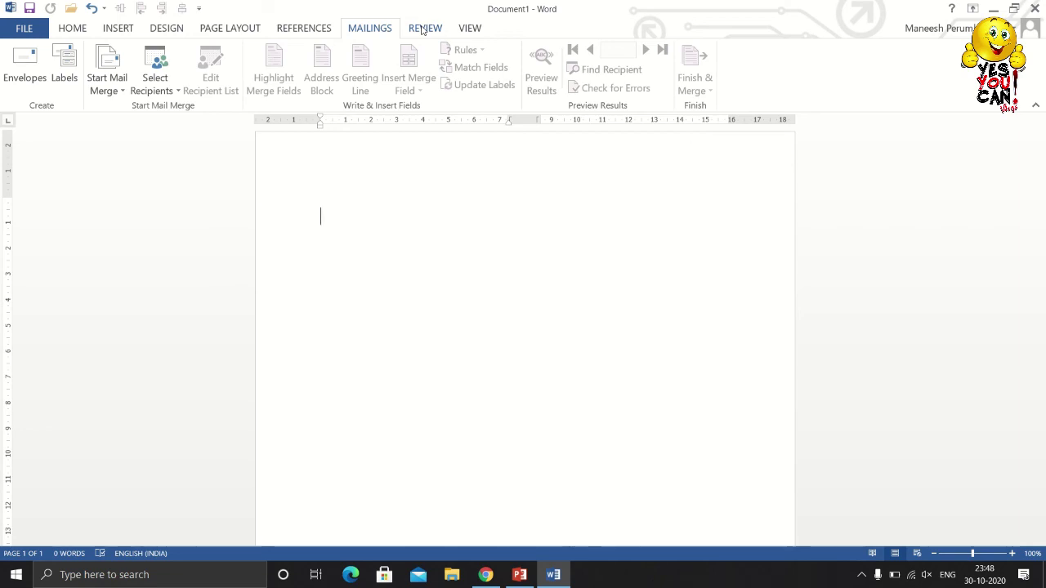
# Switch to the Review tab to show proofing, comments and track changes commands.
pyautogui.click(423, 29)
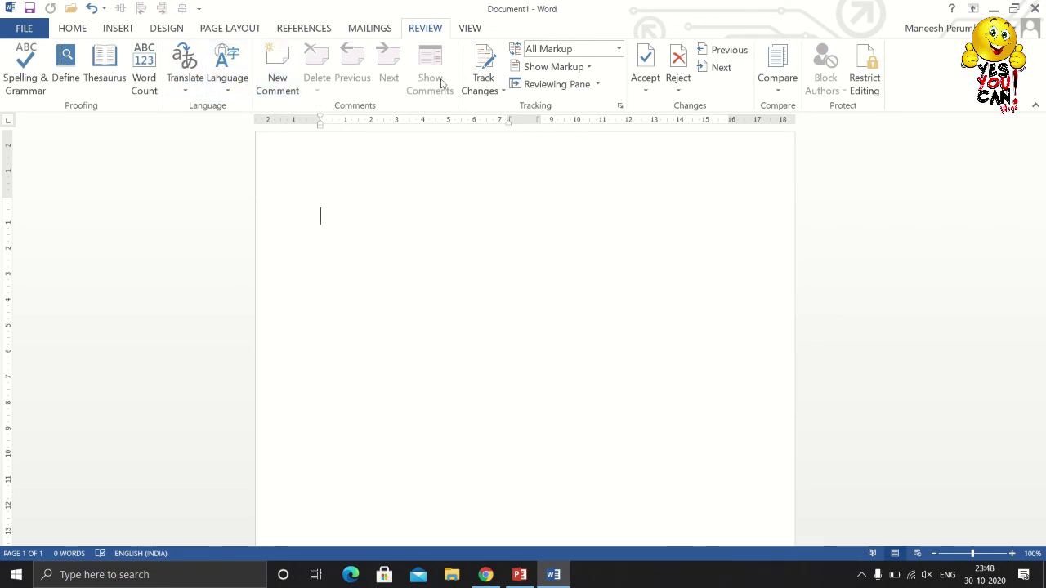
# Switch to the View tab to show document views, ruler and zoom options.
pyautogui.click(462, 29)
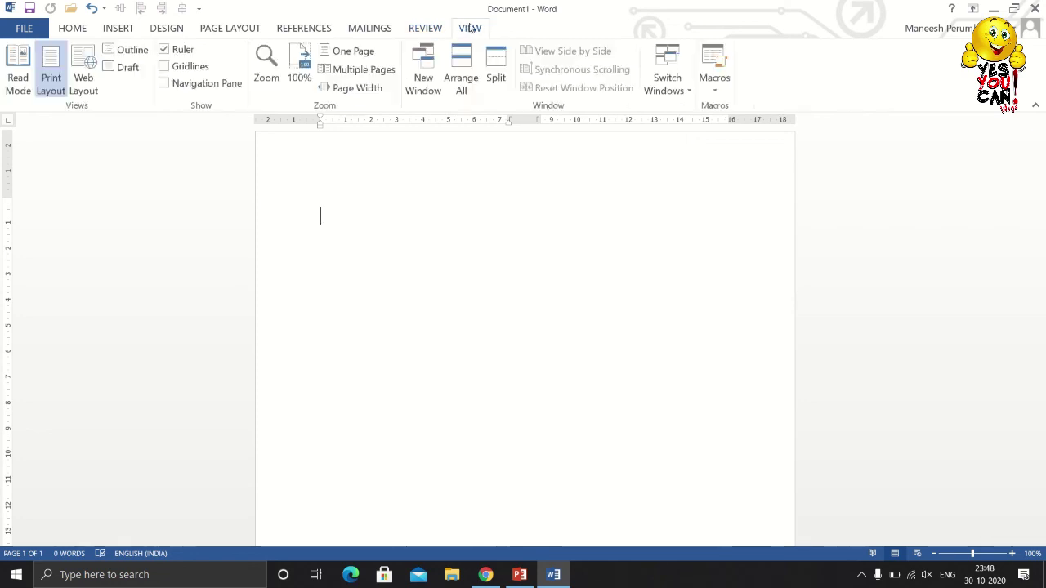